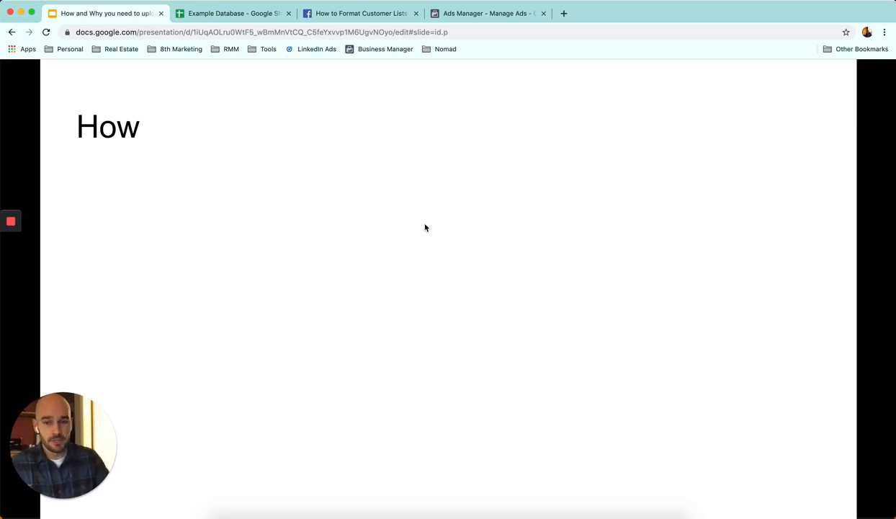
# Step: Advance the presentation to the point about formatting data properly, and switch to the Example Database spreadsheet
pyautogui.press('Right')
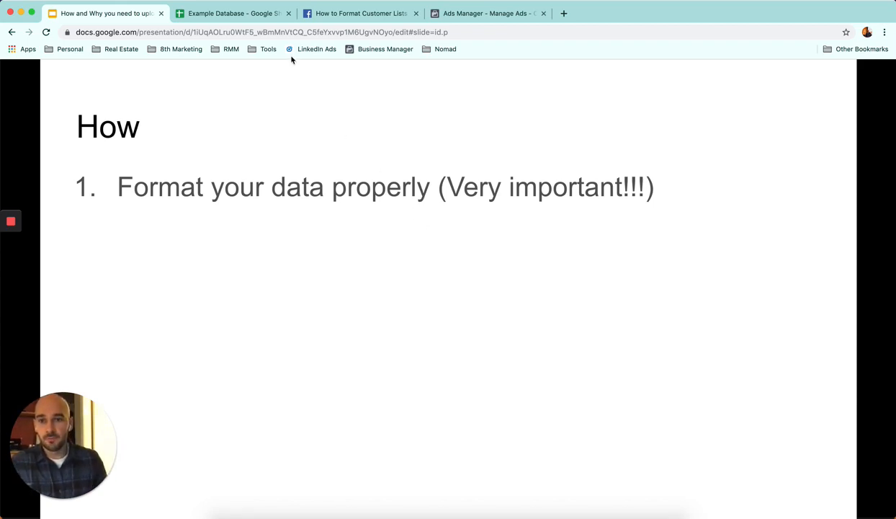
pyautogui.click(245, 15)
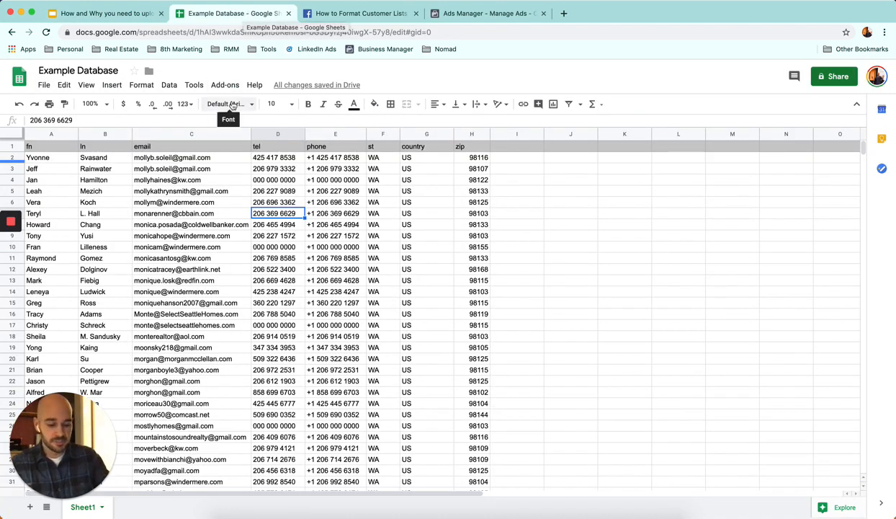
pyautogui.press('super+alt+equal')
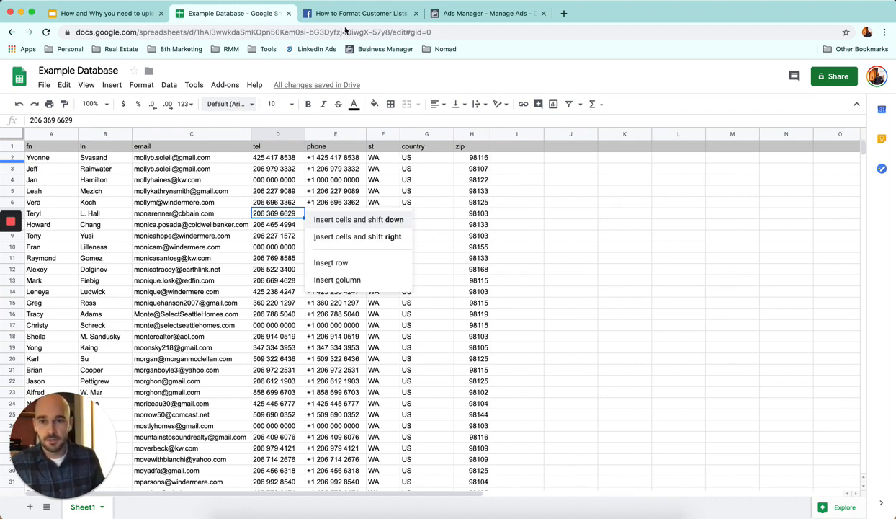
pyautogui.press('Escape')
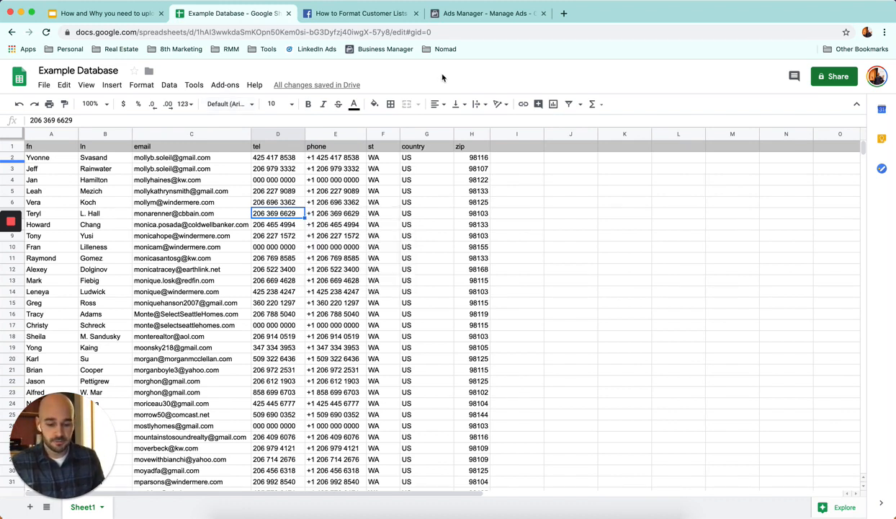
pyautogui.press('super+alt+equal')
pyautogui.press('Escape')
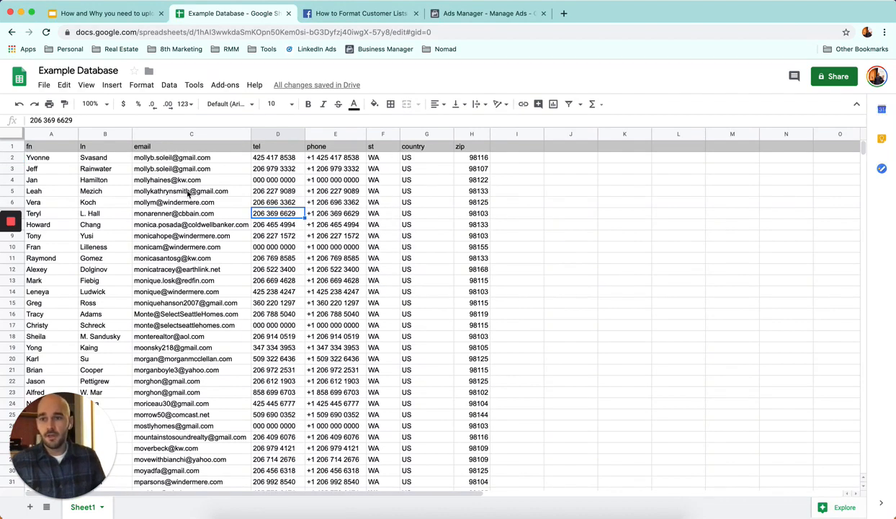
# Step: Examine the sheet's header row and read Facebook's help article on how to format customer lists for Custom Audiences
pyautogui.click(10, 146)
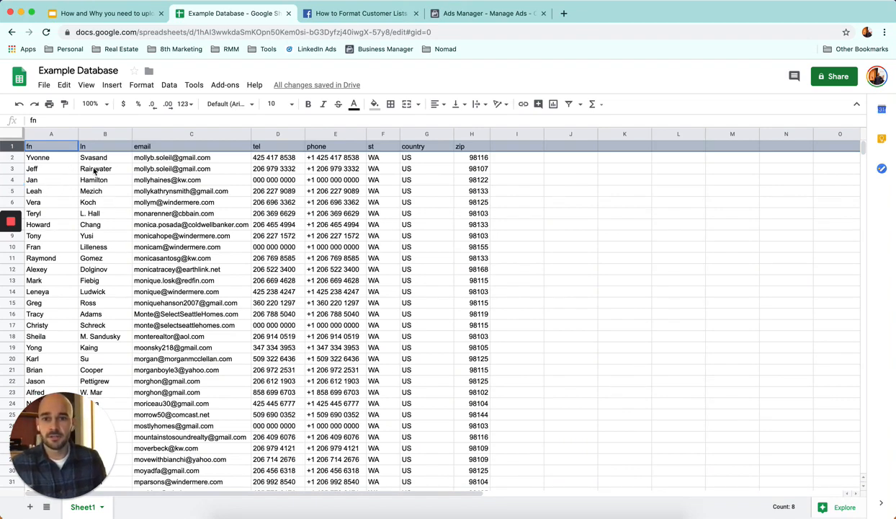
pyautogui.click(389, 182)
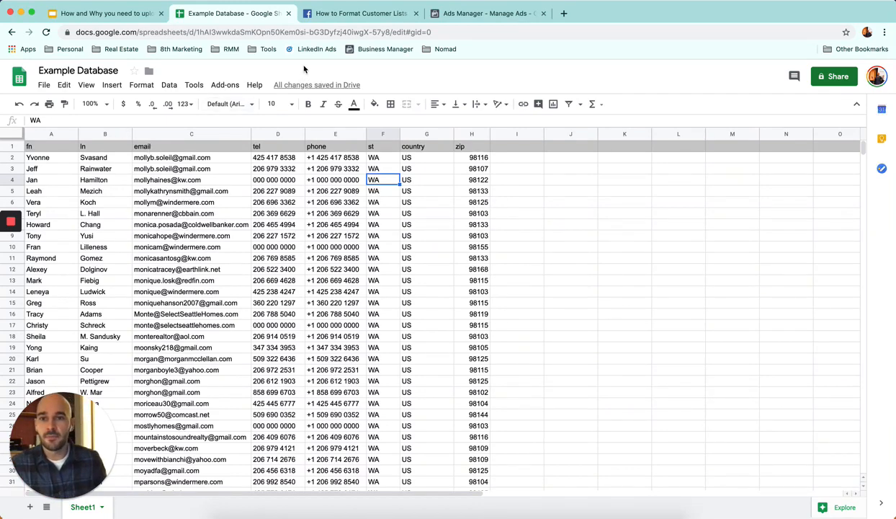
pyautogui.click(345, 13)
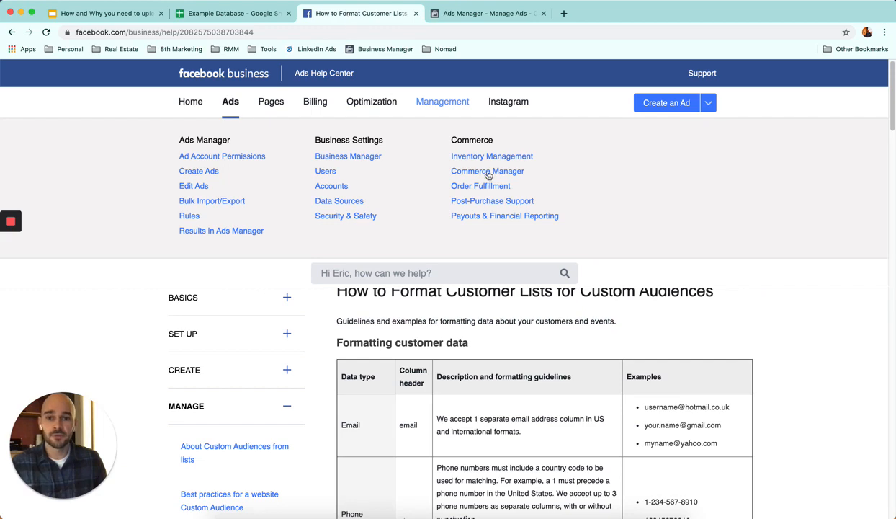
pyautogui.scroll(-3, 485, 298)
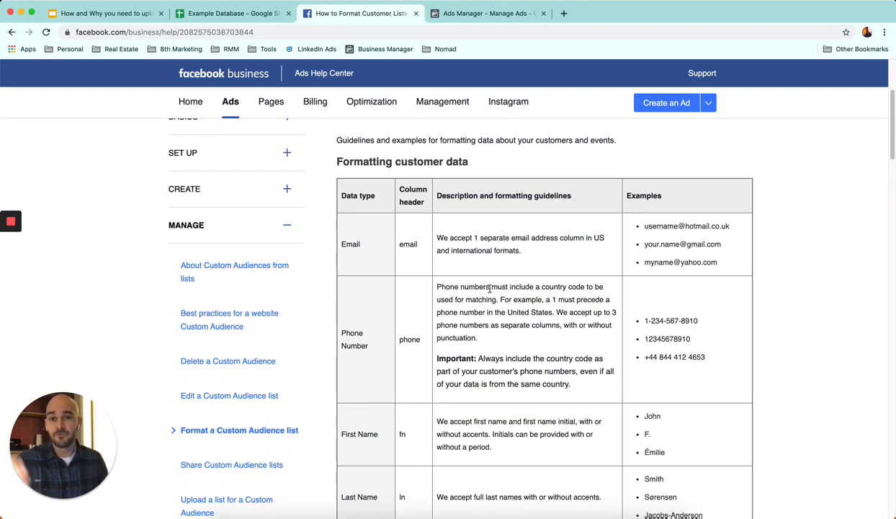
# Step: Return to the Example Database sheet and examine the tel and phone columns, including the CONCATENATE formula that adds the +1 country code
pyautogui.hotkey('ctrl', 'shift', 'Tab')
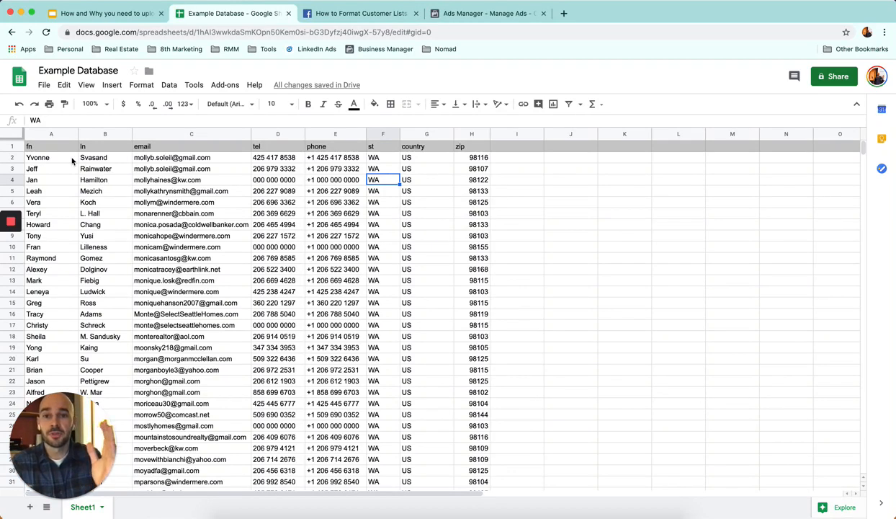
pyautogui.click(326, 157)
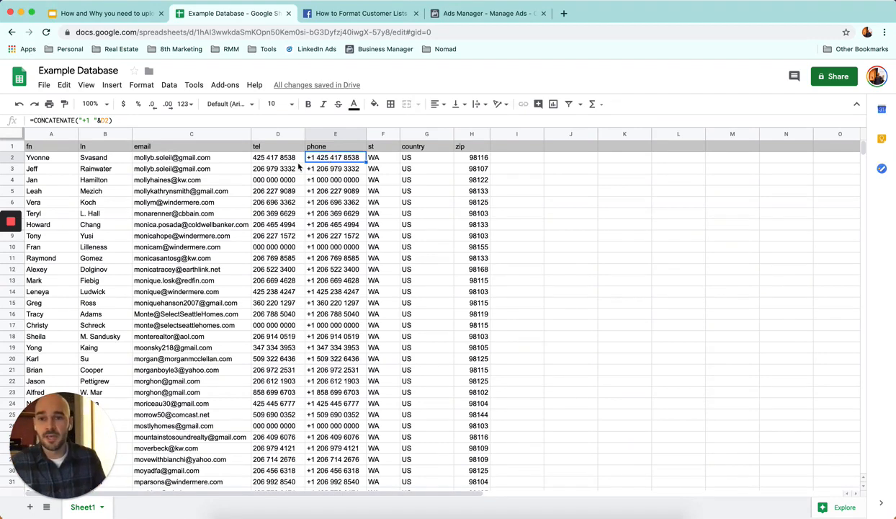
pyautogui.click(292, 134)
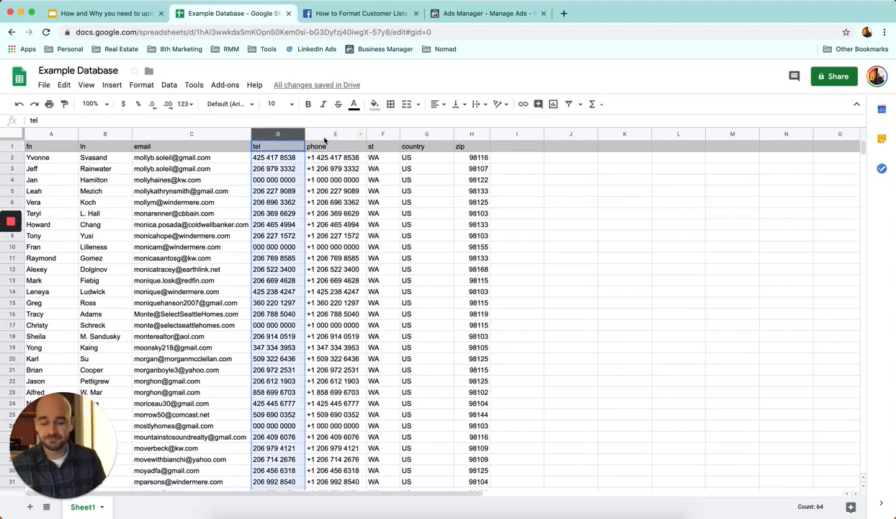
pyautogui.keyDown('shift'); pyautogui.click(323, 134); pyautogui.keyUp('shift')
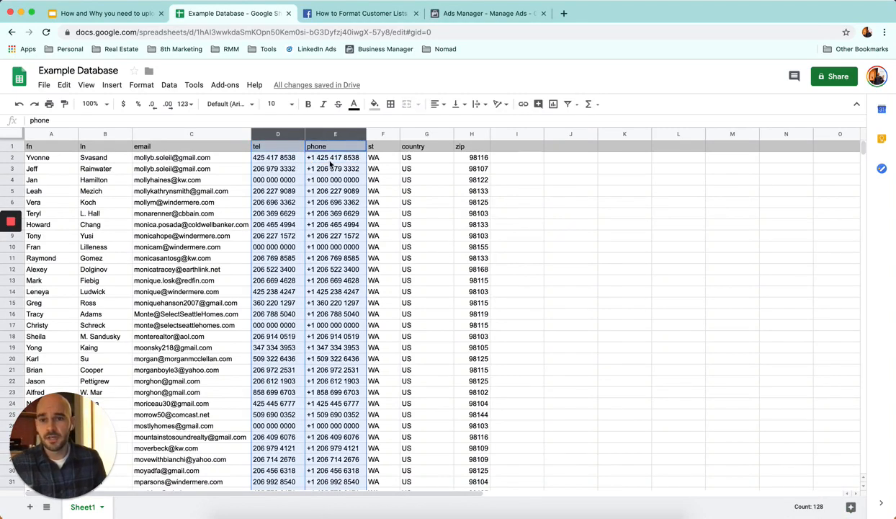
pyautogui.click(322, 157)
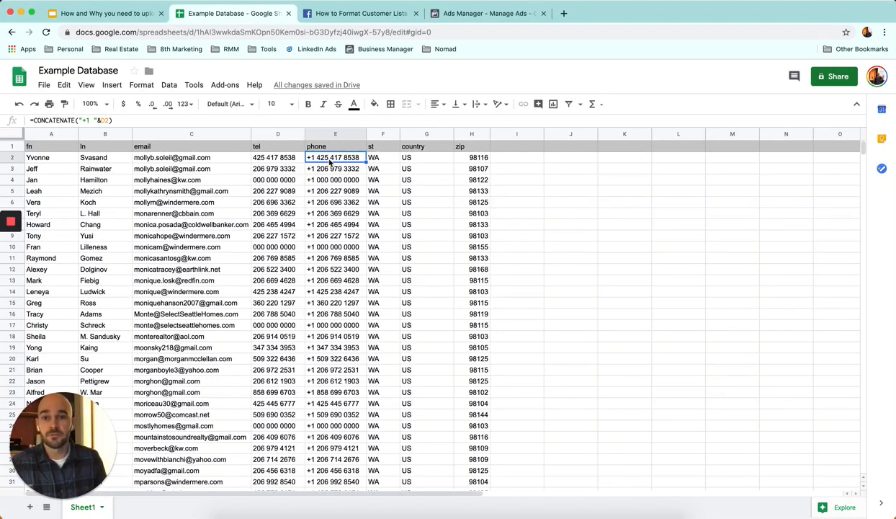
pyautogui.press('Return')
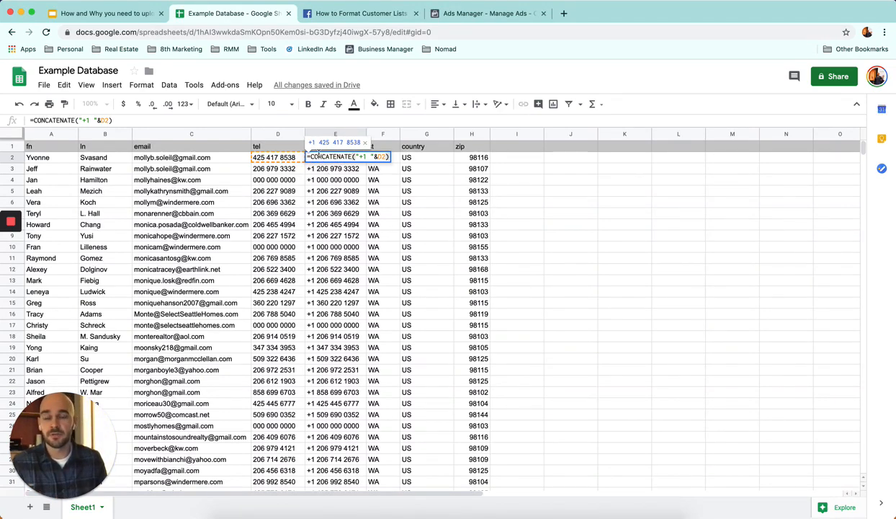
pyautogui.click(327, 171)
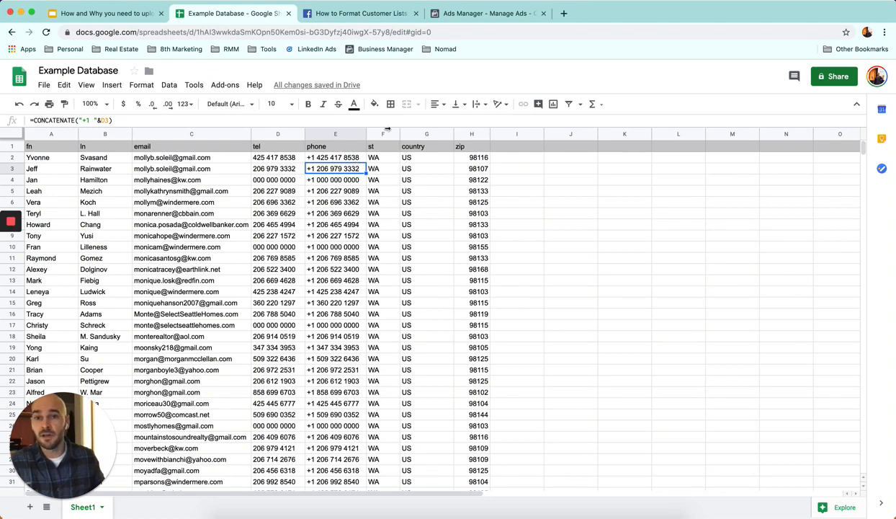
# Step: Revisit the presentation briefly, switch to Facebook Ads Manager and open its Audiences page
pyautogui.click(112, 15)
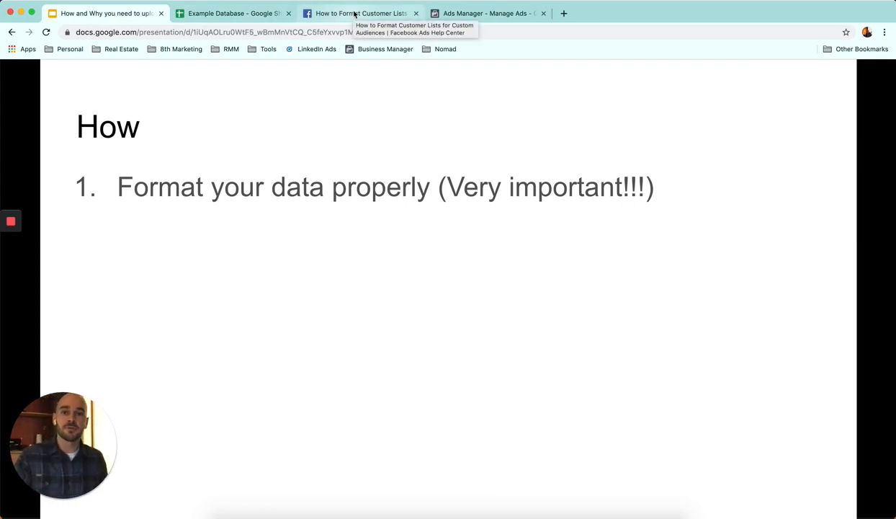
pyautogui.click(465, 14)
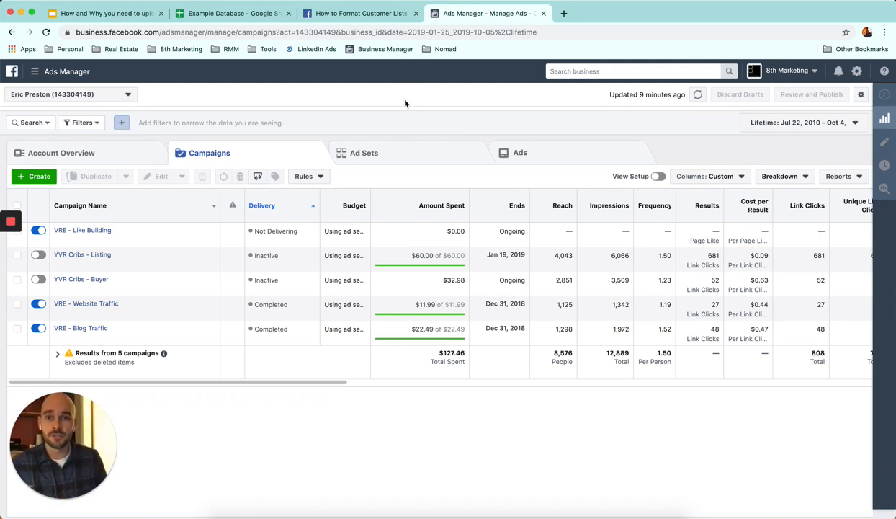
pyautogui.click(49, 73)
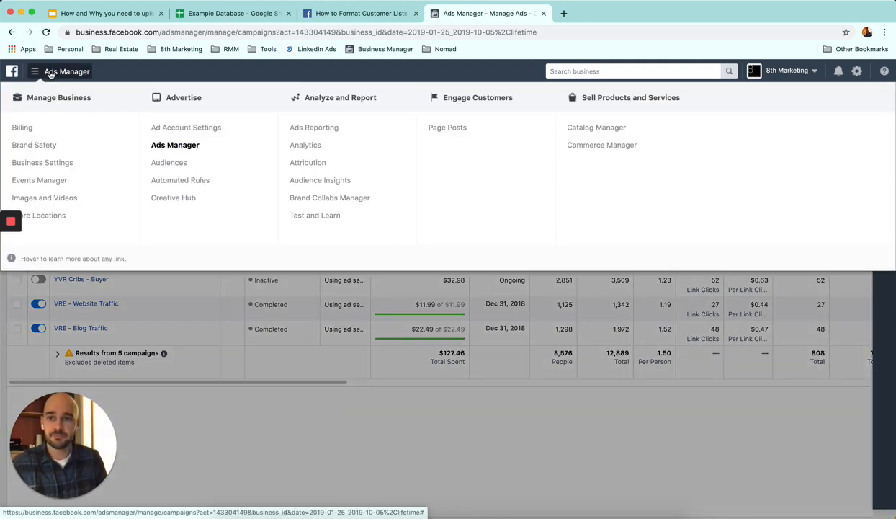
pyautogui.click(179, 167)
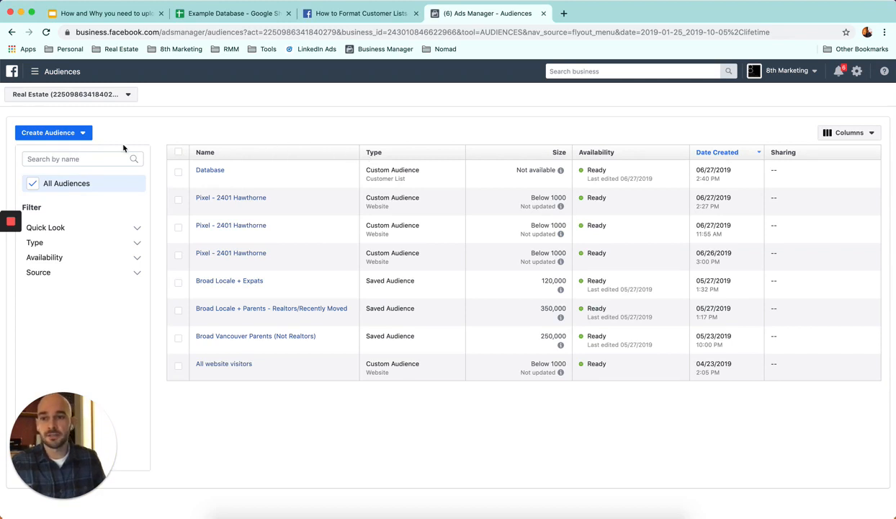
# Step: Start creating a new Custom Audience in the Real Estate ad account
pyautogui.click(85, 134)
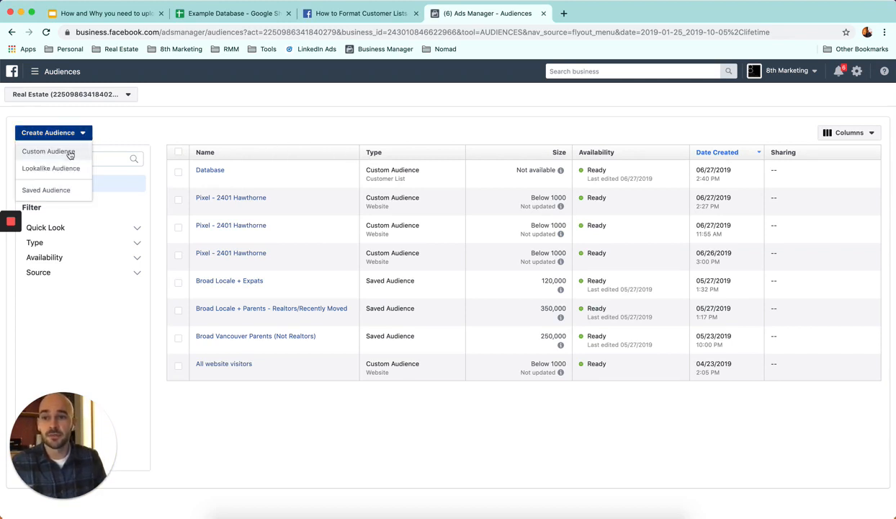
pyautogui.click(70, 153)
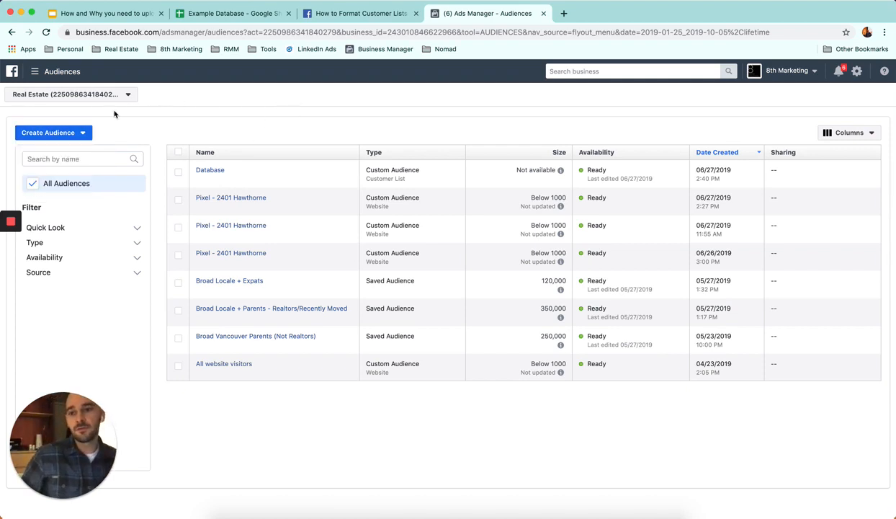
pyautogui.click(84, 135)
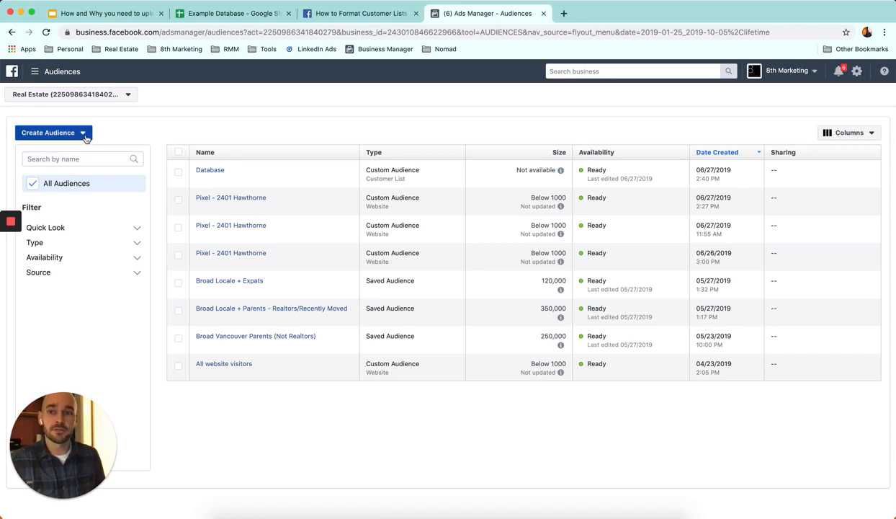
pyautogui.click(85, 136)
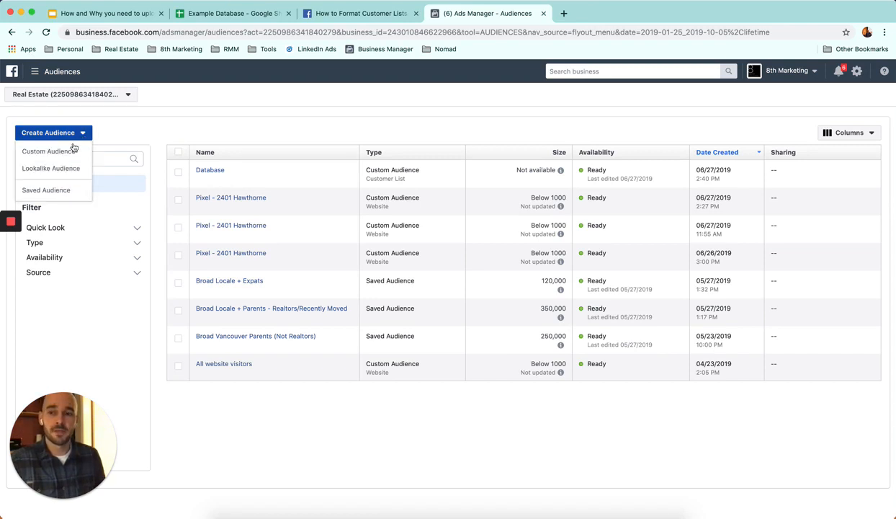
pyautogui.click(54, 155)
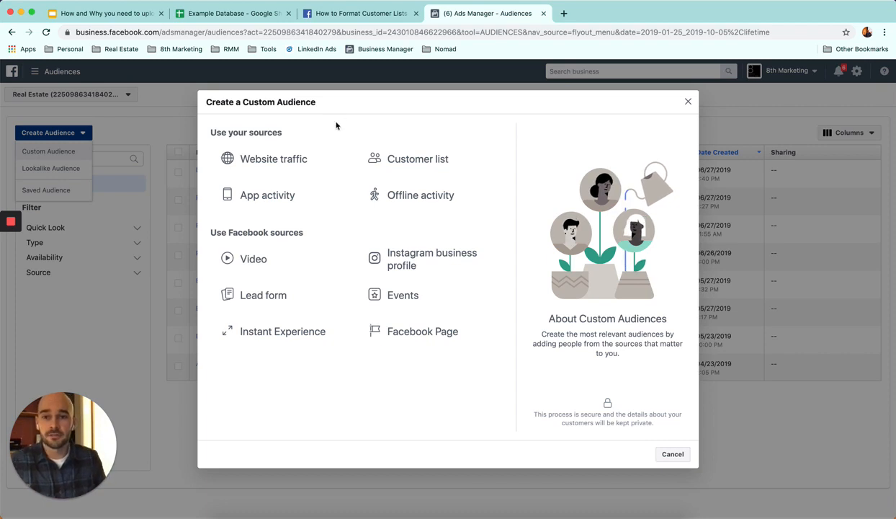
# Step: Choose a customer list as the audience source, using a file that doesn't include LTV
pyautogui.moveTo(295, 160)
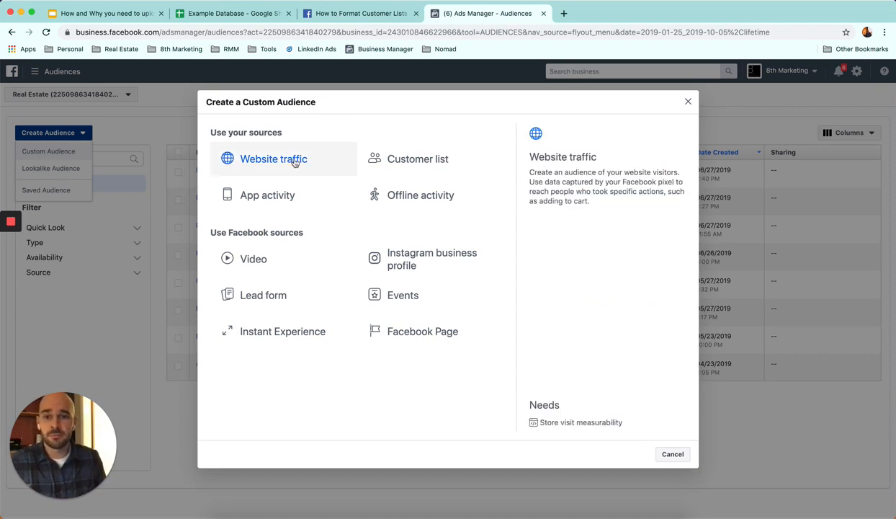
pyautogui.moveTo(279, 270)
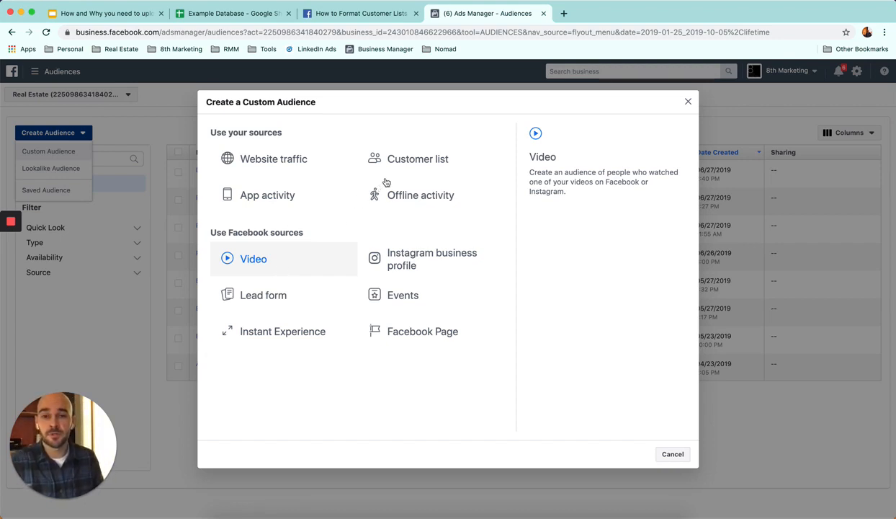
pyautogui.click(410, 161)
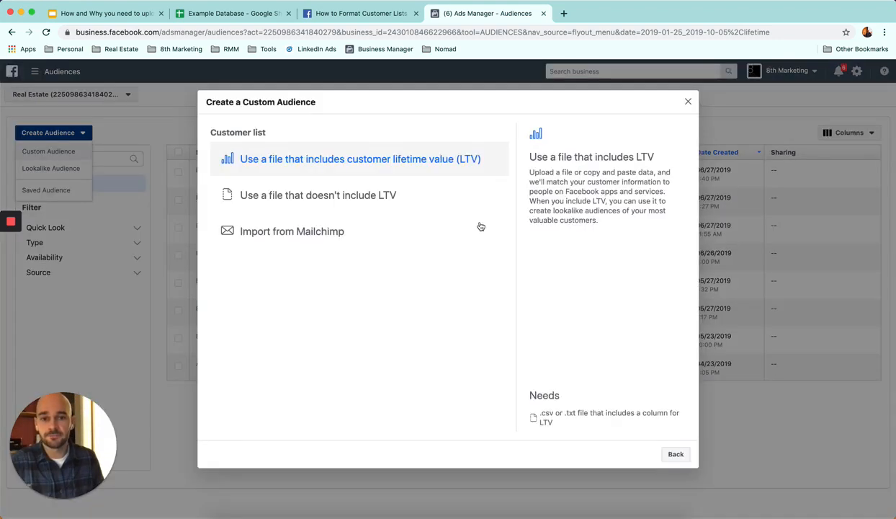
pyautogui.click(344, 204)
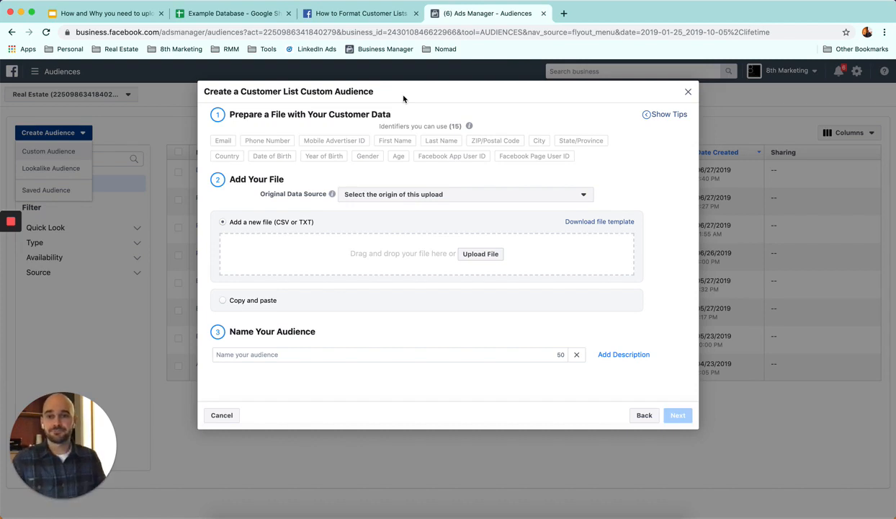
# Step: Upload the Example Database CSV file from the Desktop as the customer data file
pyautogui.click(483, 255)
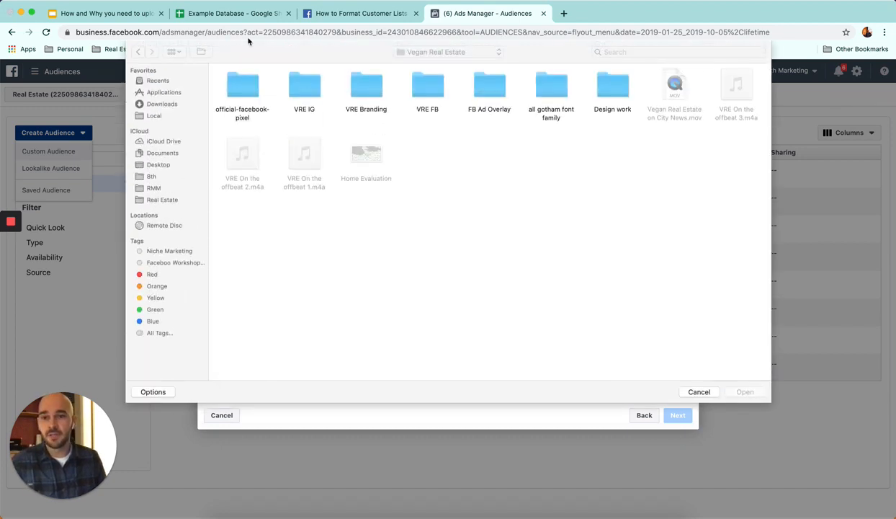
pyautogui.click(161, 166)
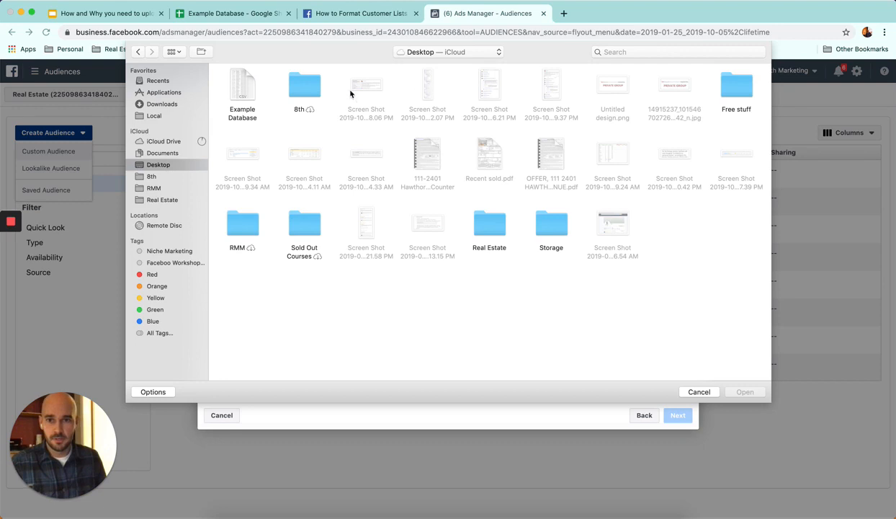
pyautogui.click(246, 92)
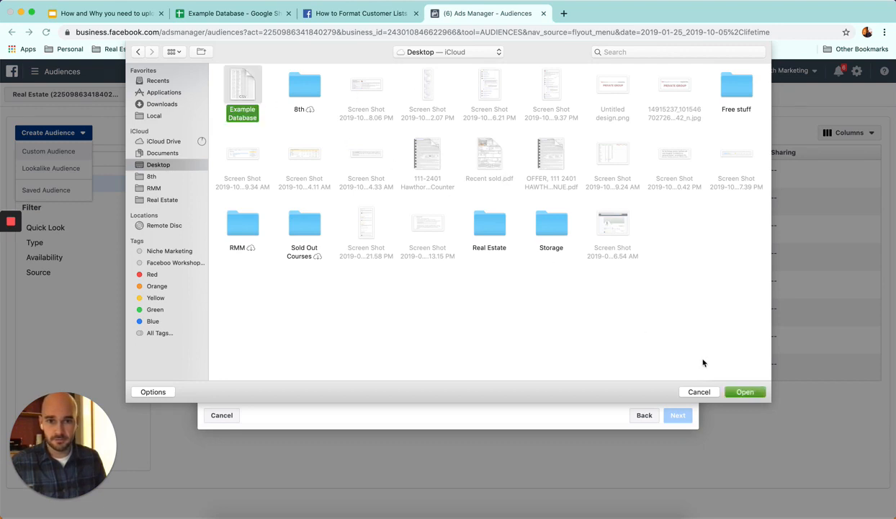
pyautogui.click(736, 389)
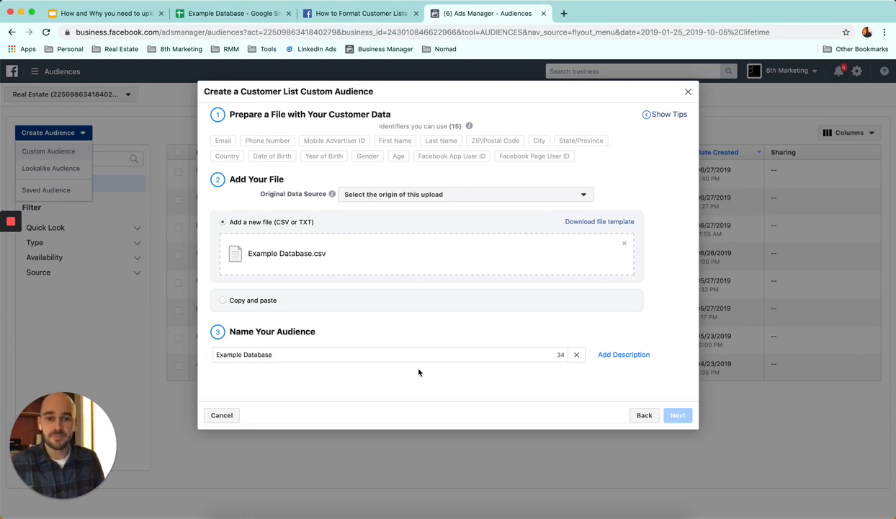
# Step: Set the upload's original data source to From customers and partners and continue to the data mapping preview
pyautogui.click(332, 355)
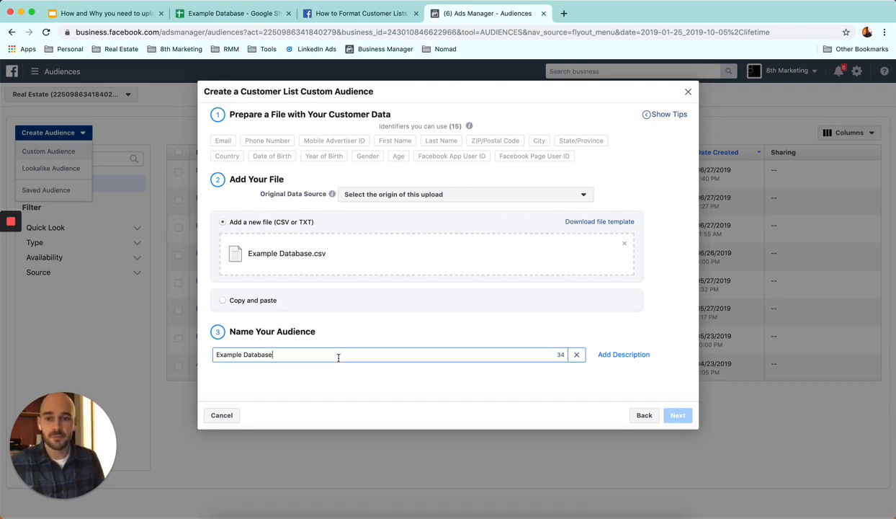
pyautogui.click(416, 196)
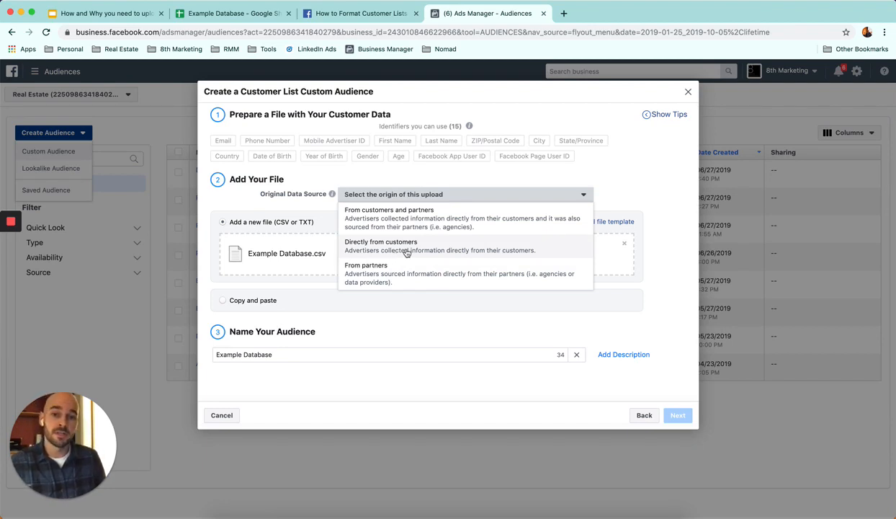
pyautogui.click(401, 225)
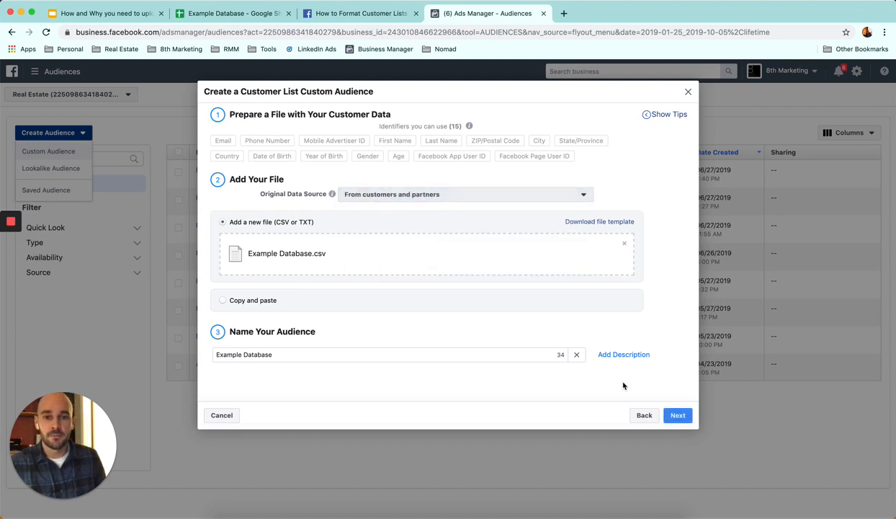
pyautogui.click(675, 415)
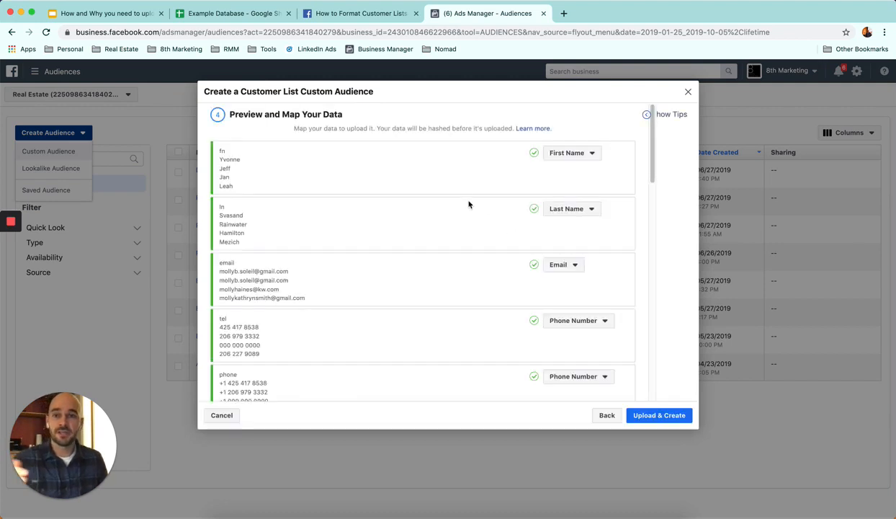
# Step: Review how the file's columns are mapped to customer identifiers in the data preview
pyautogui.scroll(-1, 461, 213)
pyautogui.scroll(-5, 461, 213)
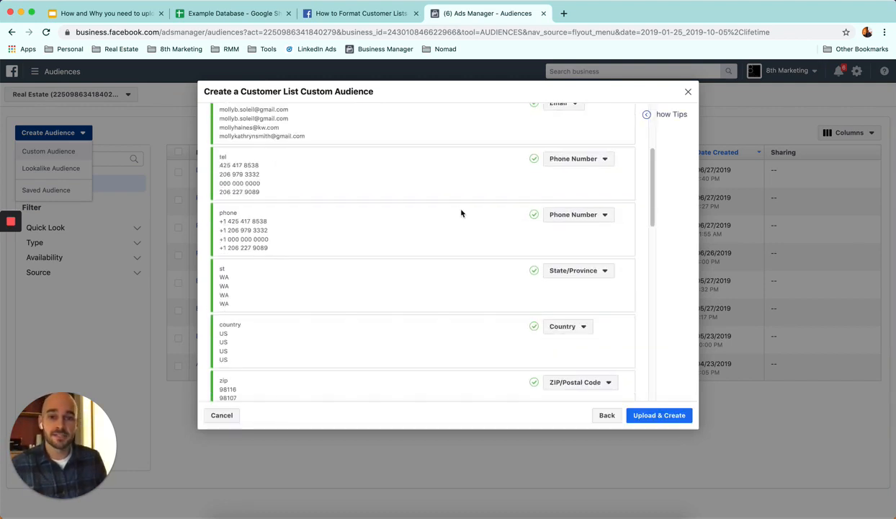
pyautogui.scroll(6, 463, 213)
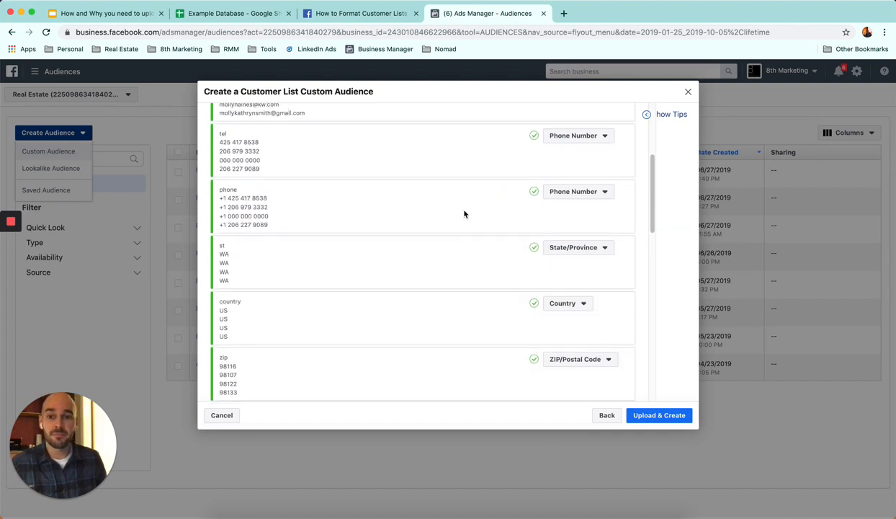
# Step: Switch to the Example Database spreadsheet and check the column headers from fn to phone, including tel
pyautogui.click(255, 18)
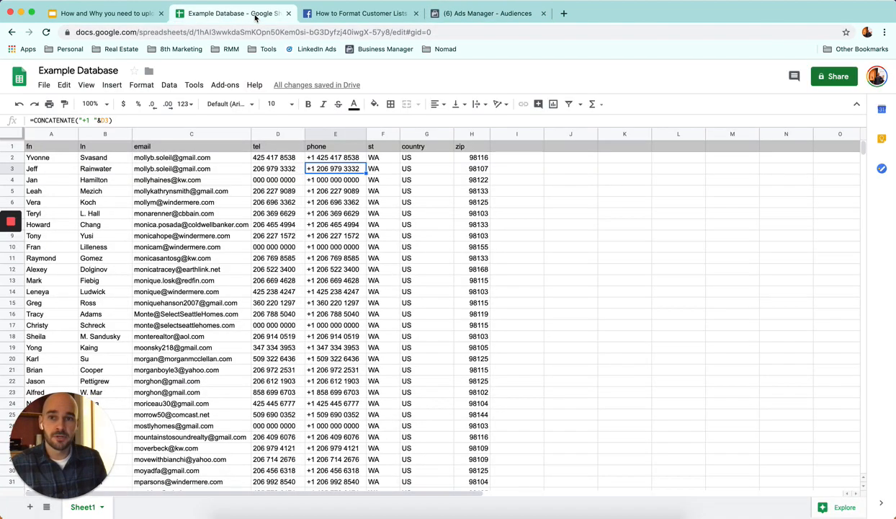
pyautogui.click(38, 147)
pyautogui.keyDown('shift'); pyautogui.click(157, 144); pyautogui.keyUp('shift')
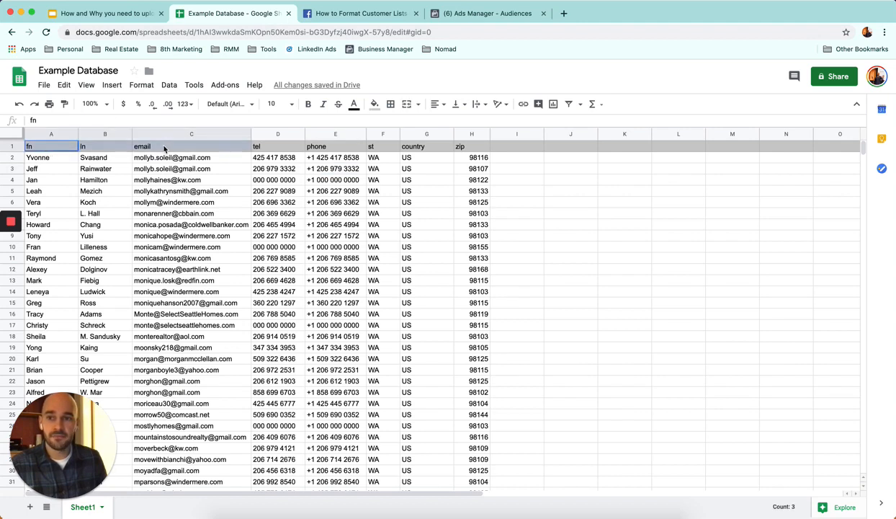
pyautogui.keyDown('shift'); pyautogui.click(271, 149); pyautogui.keyUp('shift')
pyautogui.keyDown('shift'); pyautogui.click(342, 151); pyautogui.keyUp('shift')
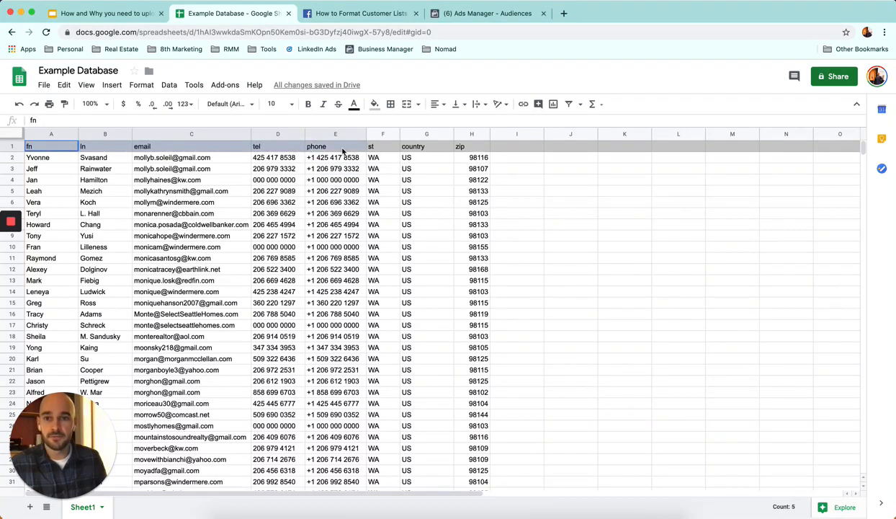
pyautogui.click(269, 146)
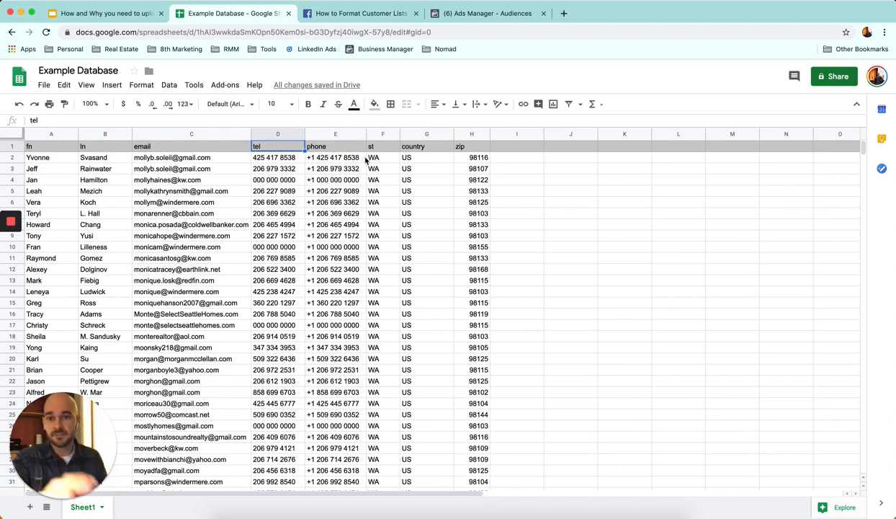
# Step: Switch to the Facebook help page and review the column header and formatting guidelines for customer data
pyautogui.click(388, 17)
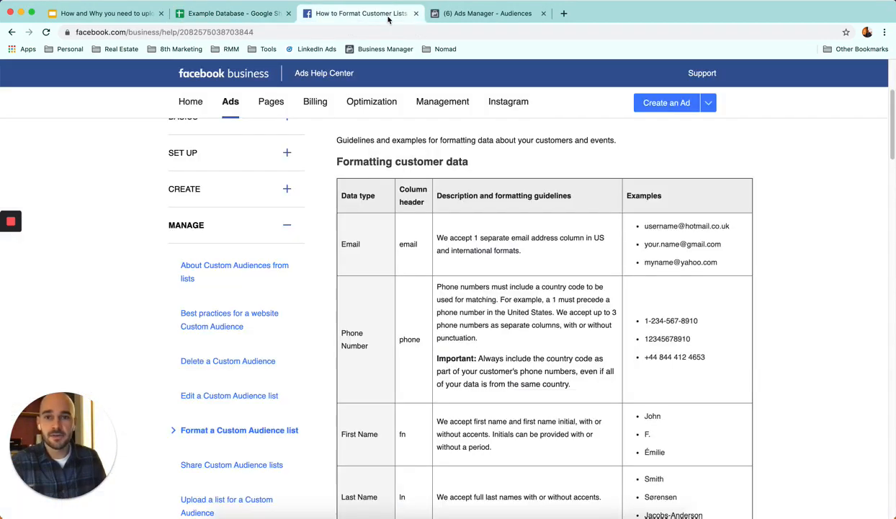
pyautogui.scroll(-3, 521, 294)
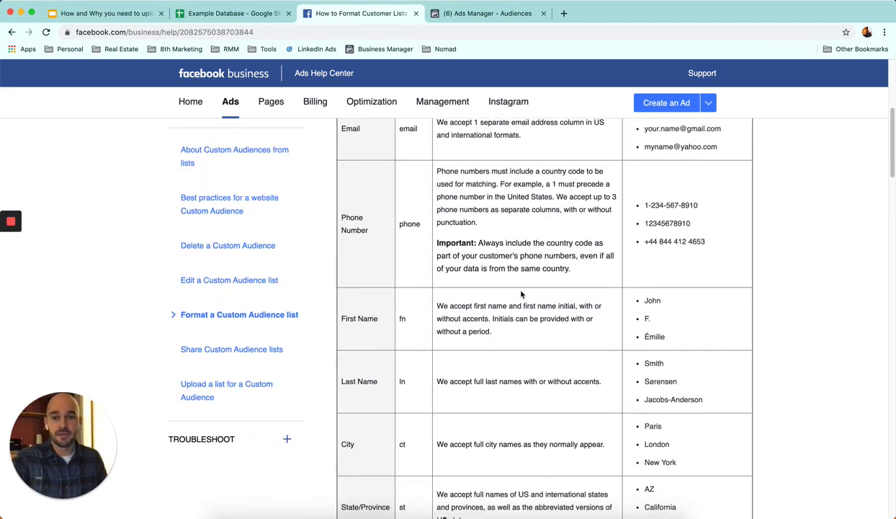
pyautogui.scroll(-1, 522, 288)
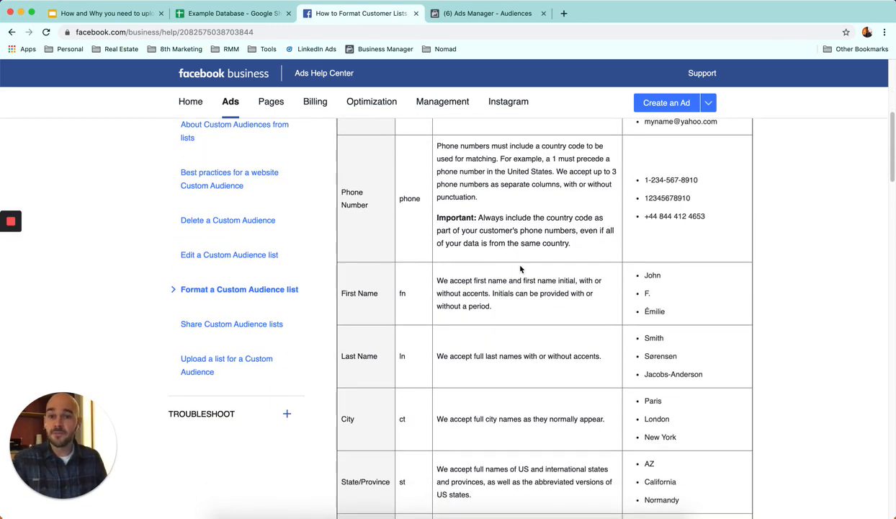
# Step: Return to Ads Manager, check the identifier options for the ln column, and upload the list to create the audience
pyautogui.click(484, 15)
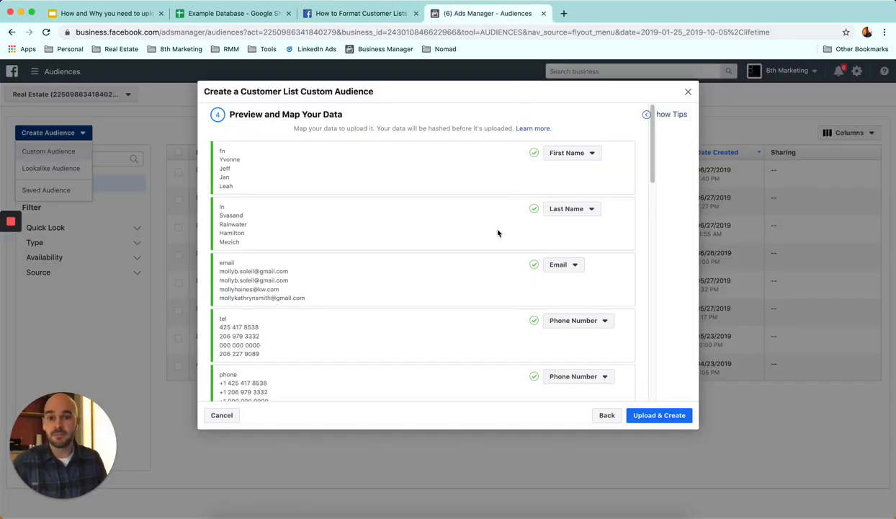
pyautogui.click(579, 212)
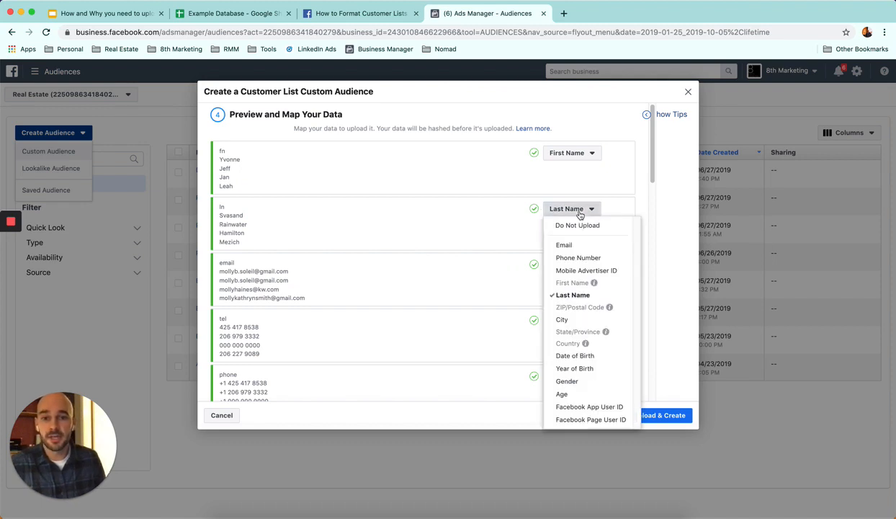
pyautogui.moveTo(582, 295)
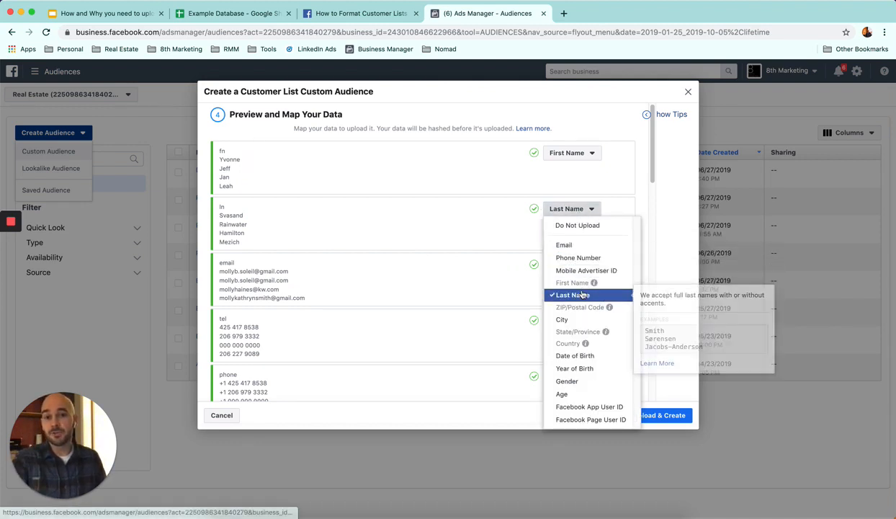
pyautogui.click(460, 220)
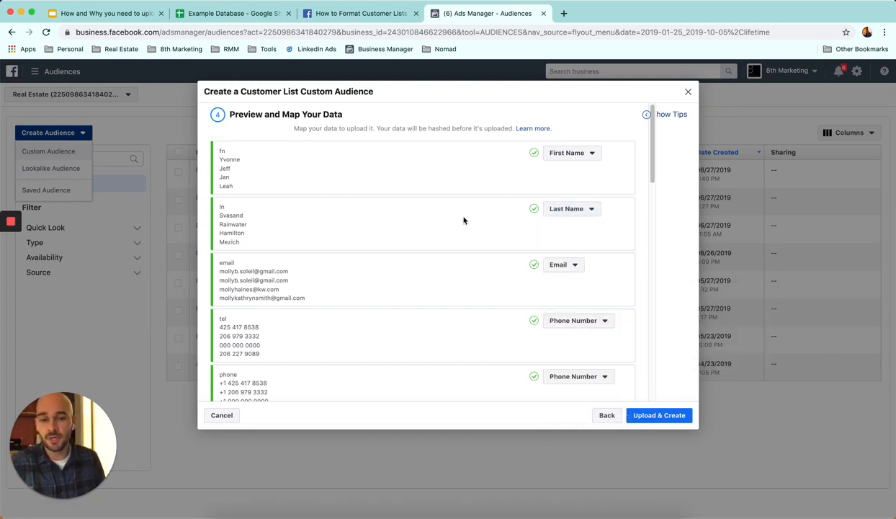
pyautogui.click(659, 416)
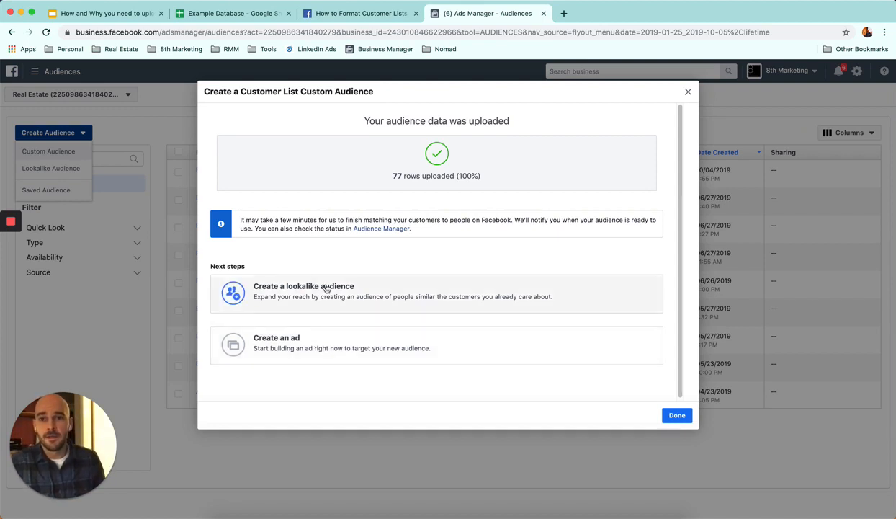
# Step: Switch to the presentation and reveal the second How point, on targeting and titling content appropriately
pyautogui.hotkey('ctrl', 'Tab')
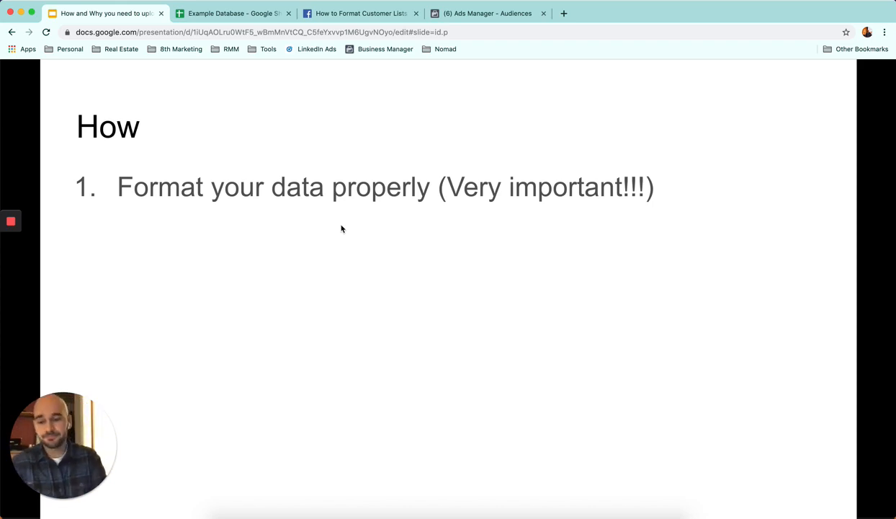
pyautogui.click(379, 223)
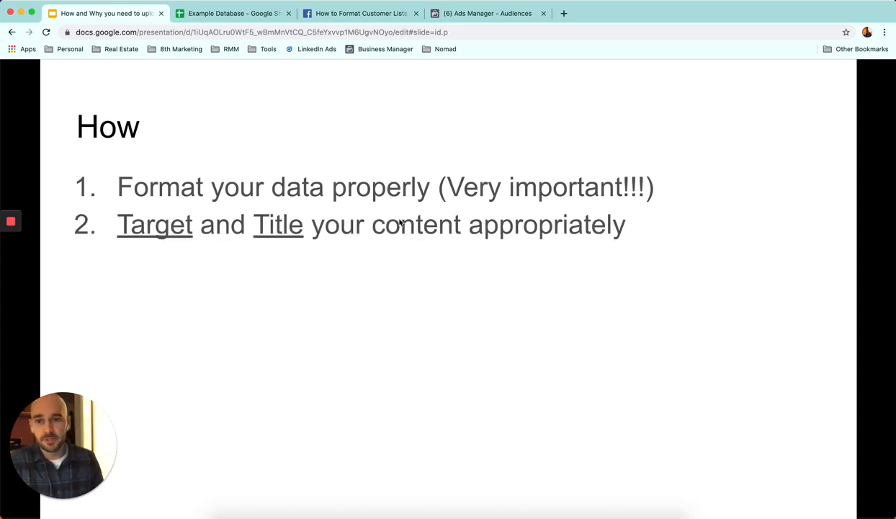